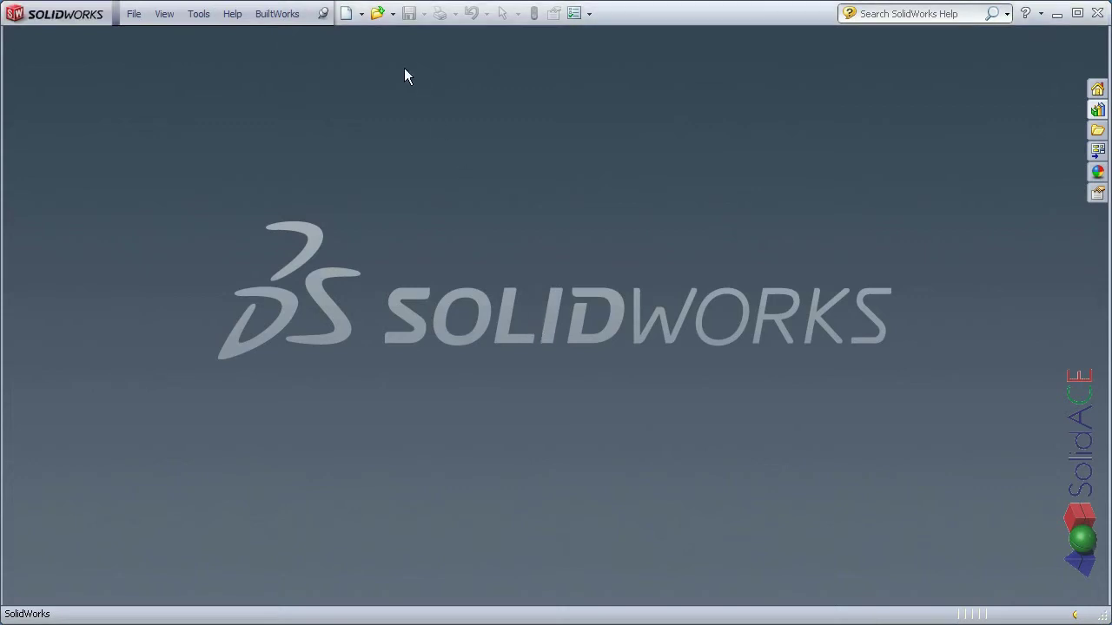
Open the recent Assem1.SLDASM steel-frame assembly and widen the tree to read member names
{"action": "left_click", "coordinate": [131, 19]}
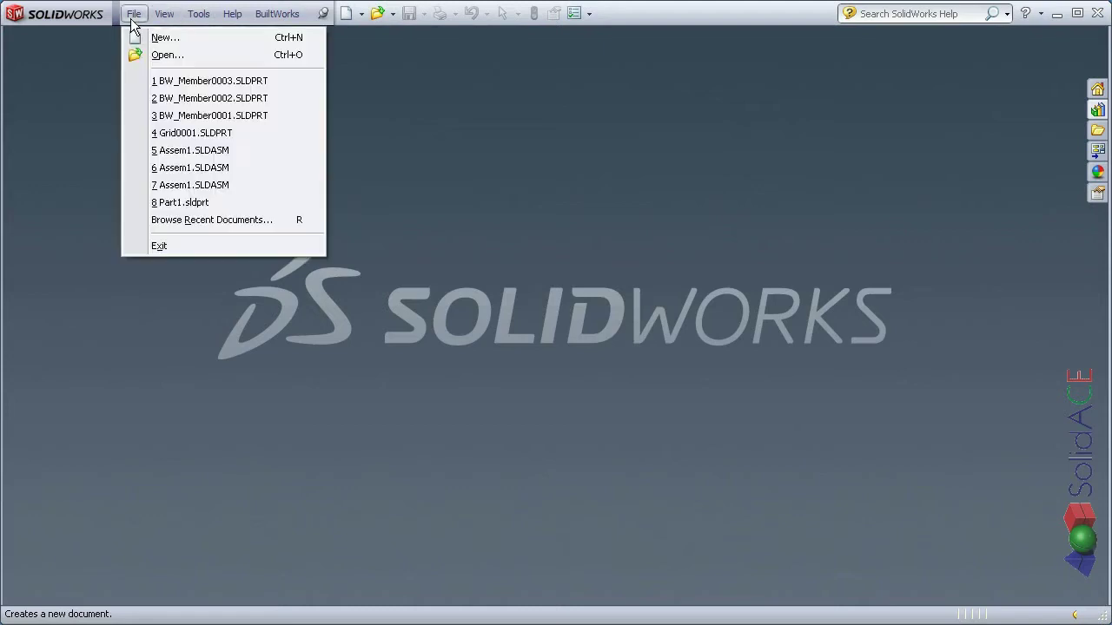
{"action": "left_click", "coordinate": [201, 167]}
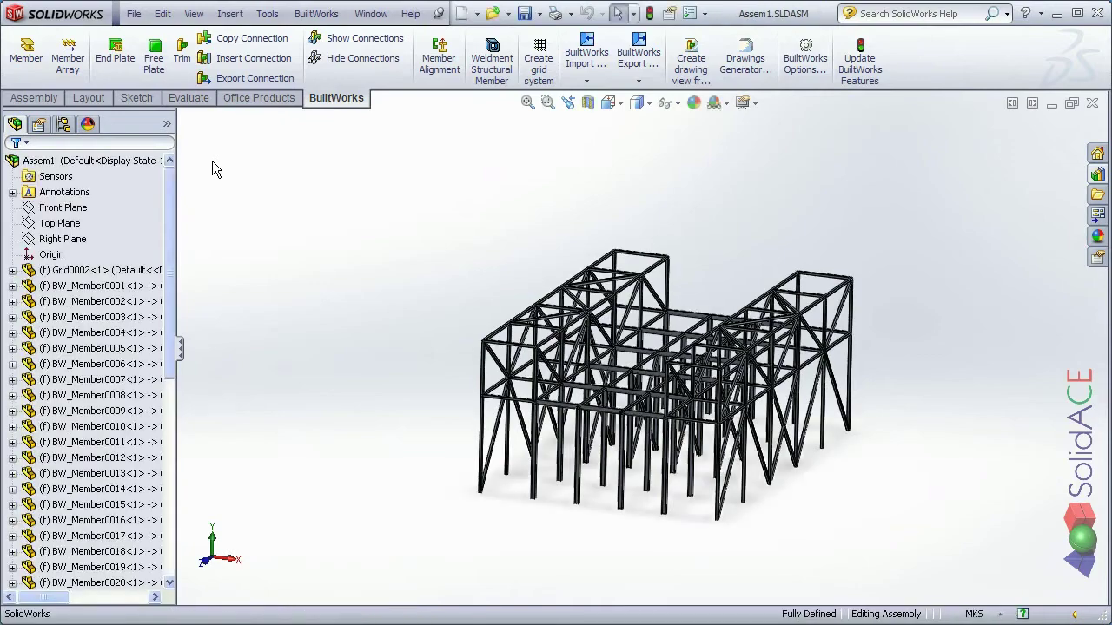
{"action": "mouse_move", "coordinate": [826, 505]}
{"action": "middle_mouse_down"}
{"action": "mouse_move", "coordinate": [806, 509]}
{"action": "mouse_move", "coordinate": [825, 514]}
{"action": "middle_mouse_up"}
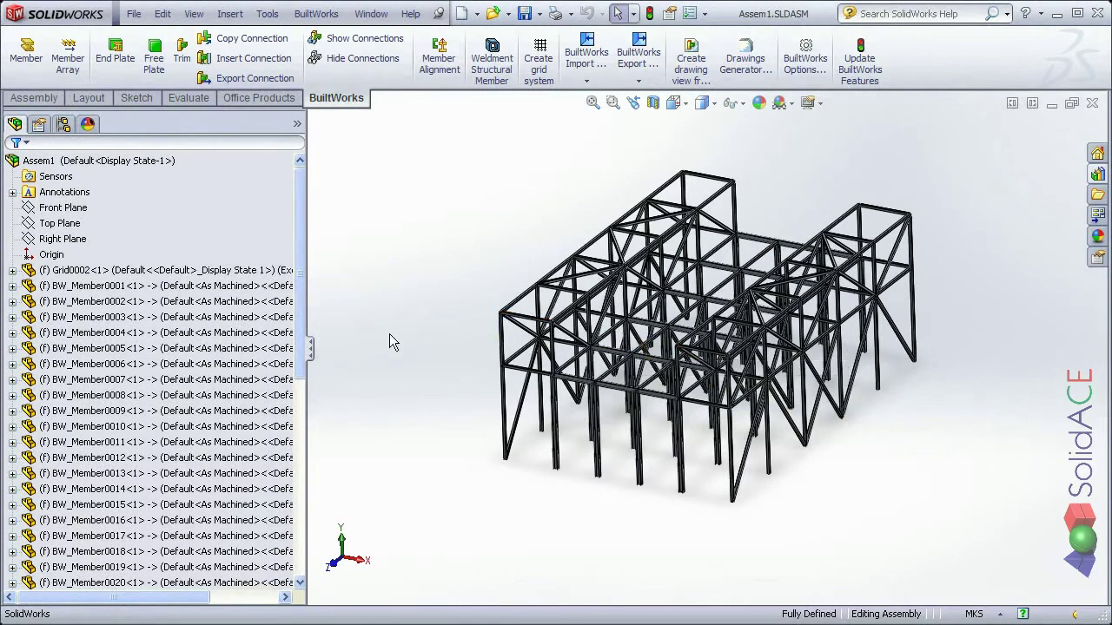
Expand BW_Member0006, inspect its beam, and list the BuiltWorks export formats
{"action": "left_click", "coordinate": [12, 364]}
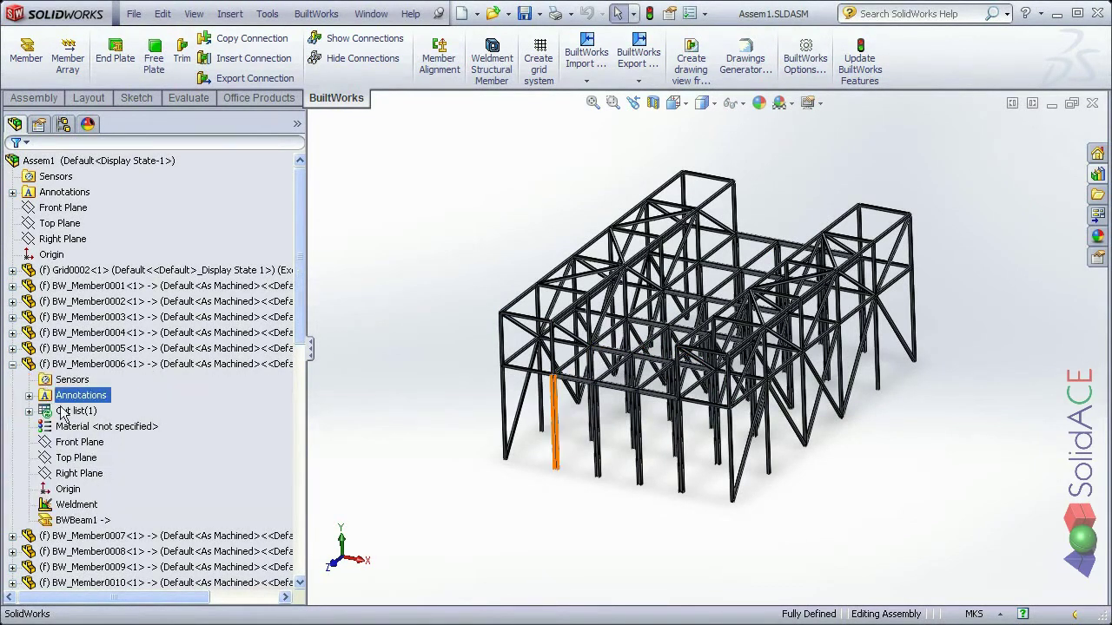
{"action": "left_click", "coordinate": [83, 520]}
{"action": "left_click", "coordinate": [334, 521]}
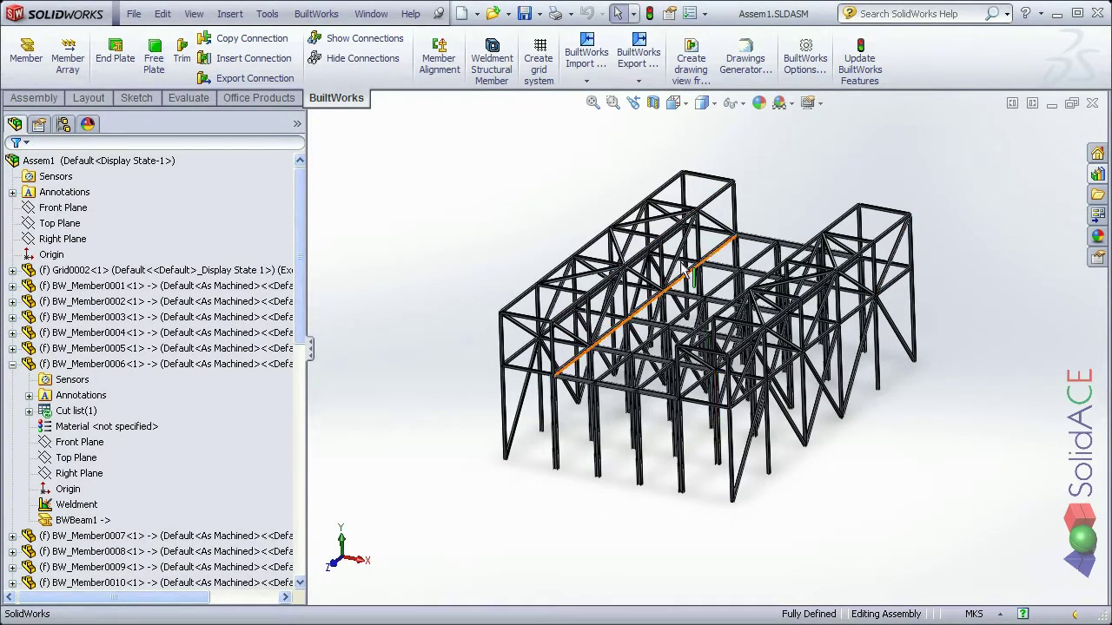
{"action": "left_click", "coordinate": [640, 82]}
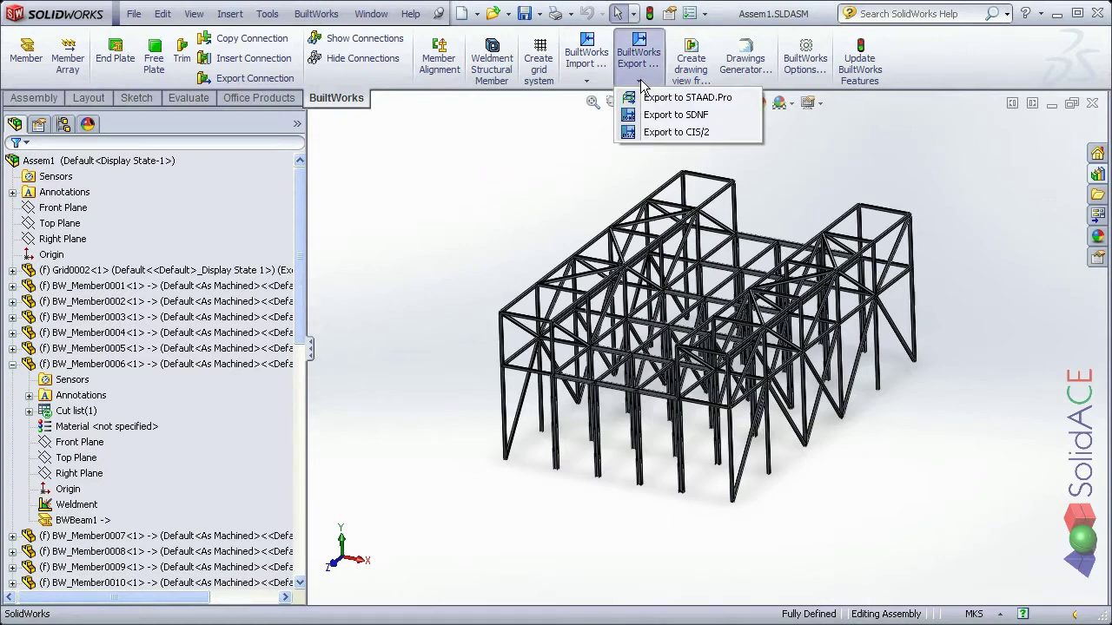
Start a CIS/2 export with the results file renamed to Assem1_analysis.stp
{"action": "left_click", "coordinate": [723, 132]}
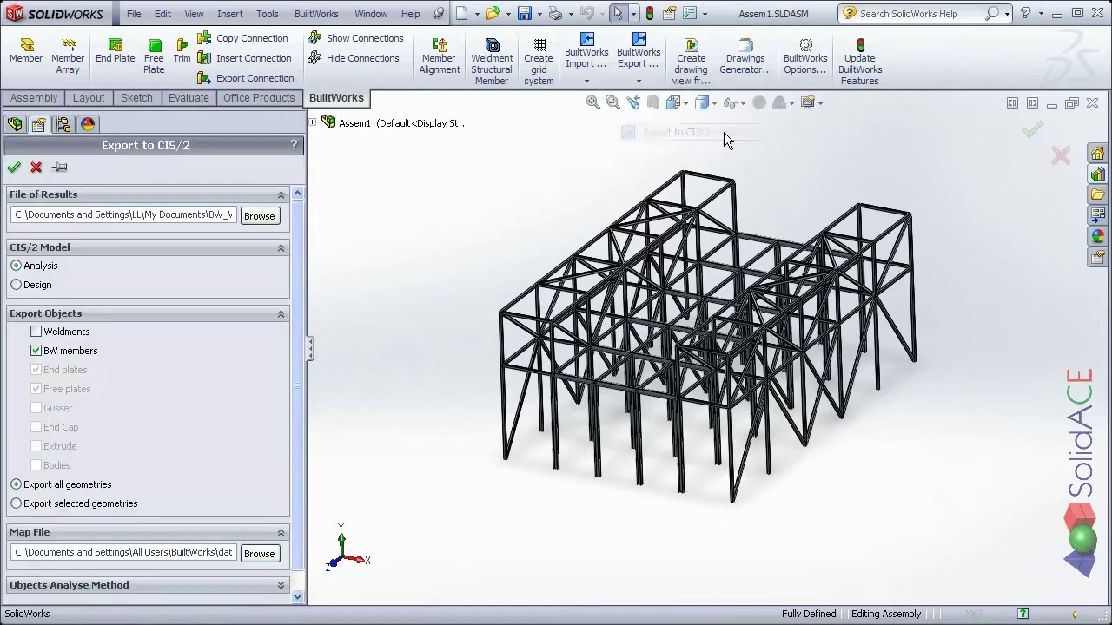
{"action": "left_click", "coordinate": [224, 214]}
{"action": "key", "text": "End"}
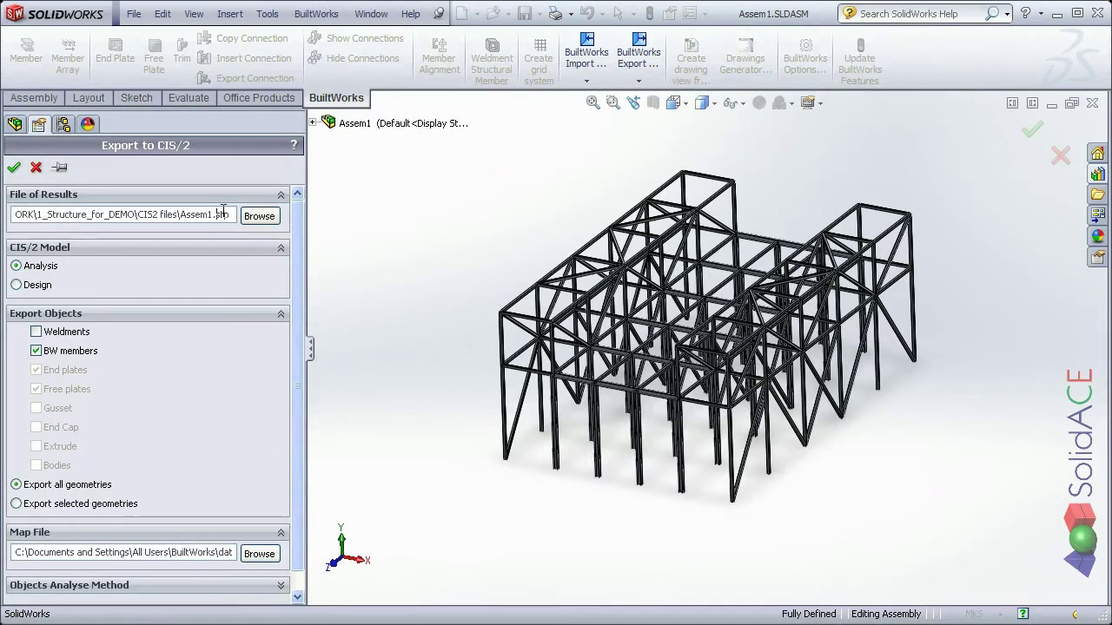
{"action": "key", "text": "BackSpace"}
{"action": "key", "text": "BackSpace"}
{"action": "key", "text": "BackSpace"}
{"action": "type", "text": "_an"}
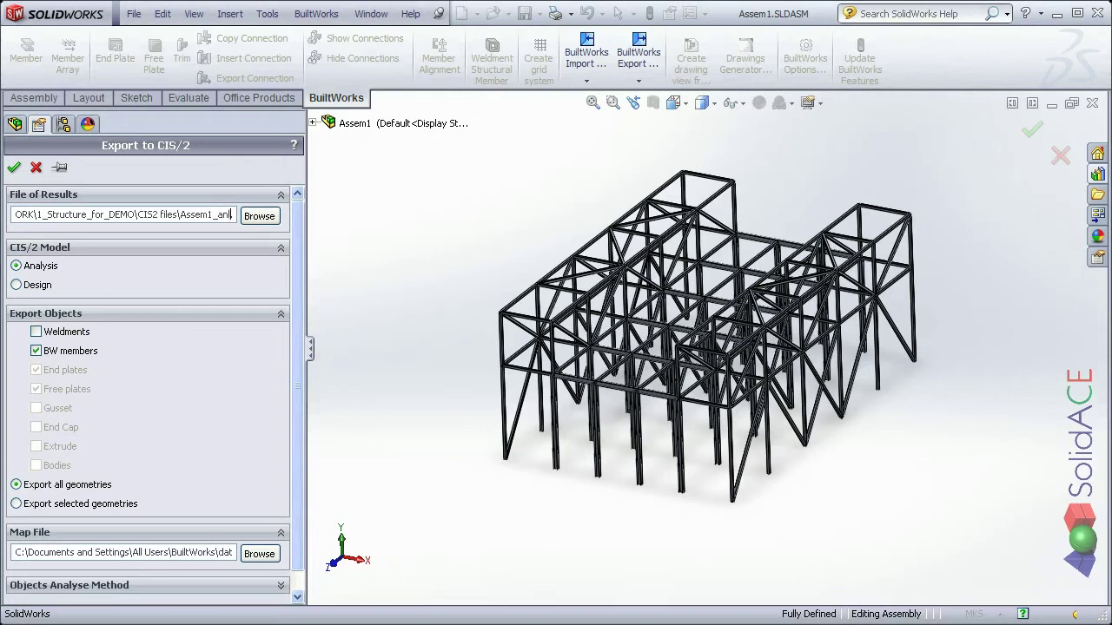
{"action": "type", "text": "aysi"}
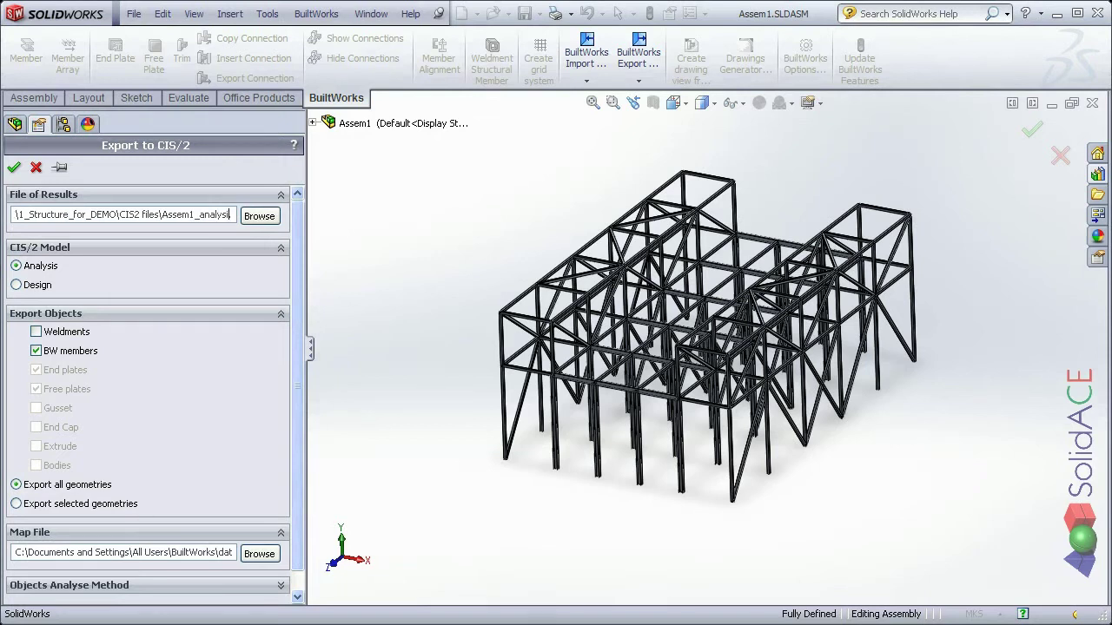
{"action": "type", "text": "s.stp"}
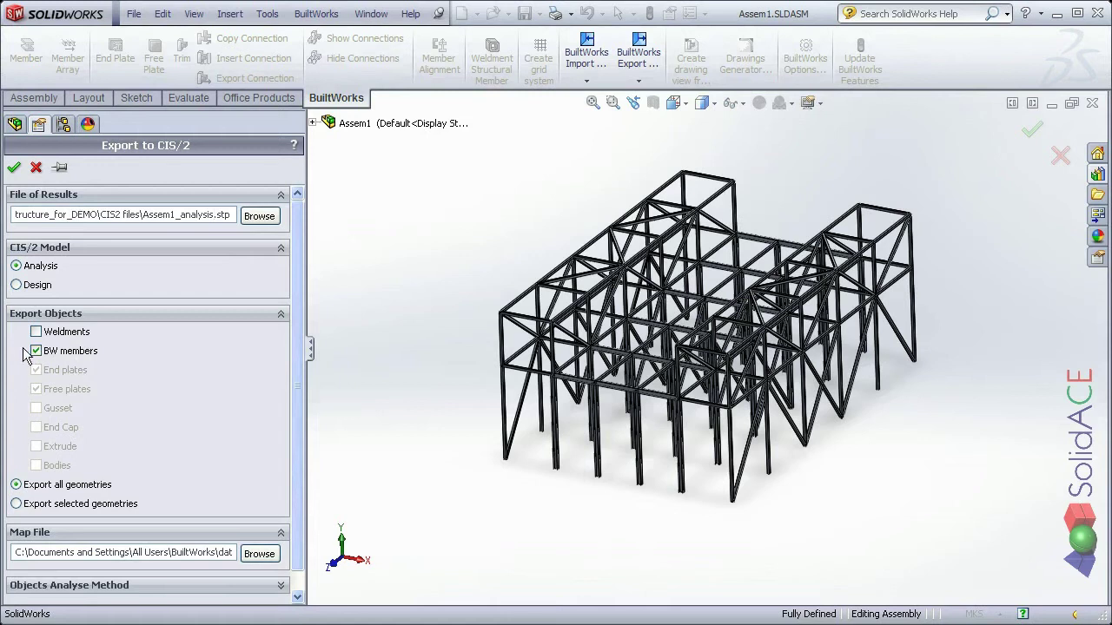
Check the current CISProfileMap.map profile map path and browse for another map file
{"action": "scroll", "coordinate": [299, 400], "scroll_direction": "down", "scroll_amount": 1}
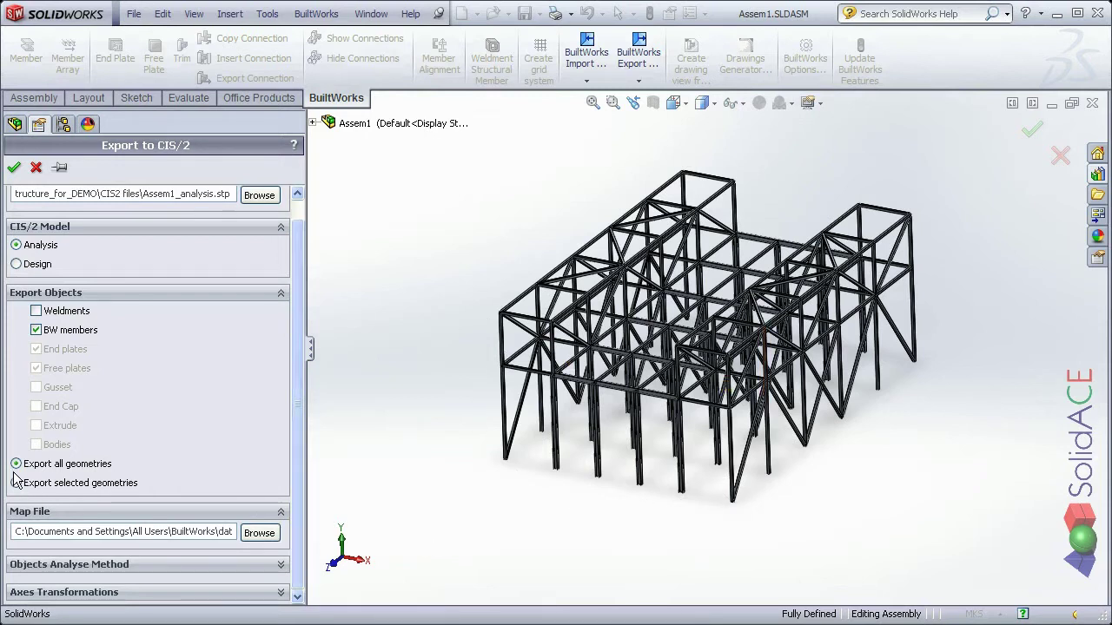
{"action": "left_click", "coordinate": [229, 532]}
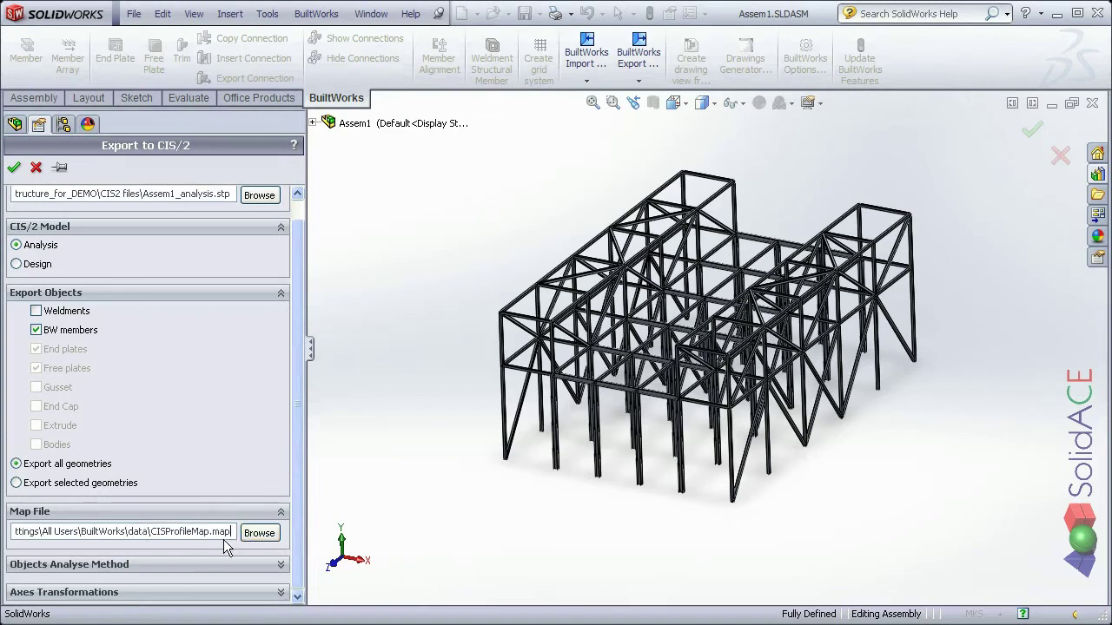
{"action": "left_click", "coordinate": [210, 531]}
{"action": "left_click", "coordinate": [258, 532]}
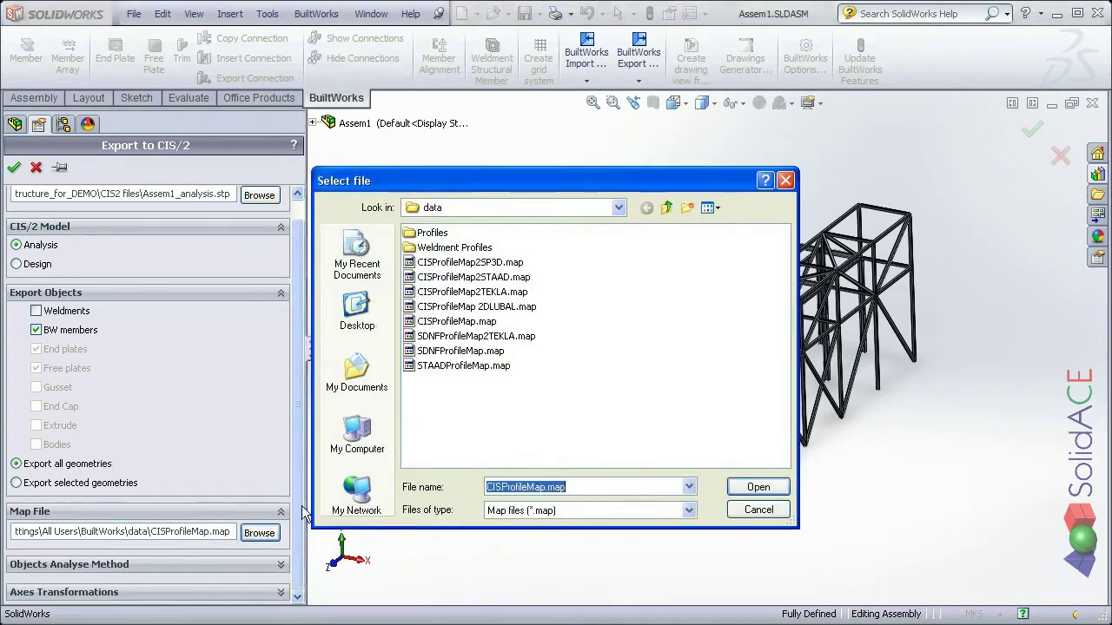
Export the frame to CIS/2 using the CISProfileMap 2DLUBAL.map profile map
{"action": "left_click", "coordinate": [488, 309]}
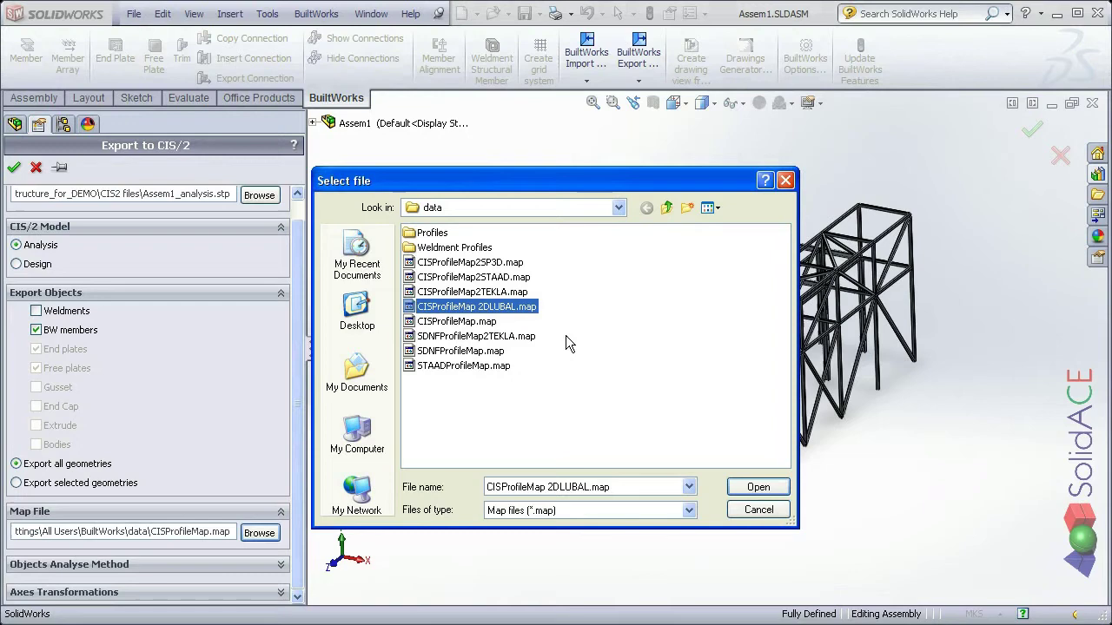
{"action": "left_click", "coordinate": [752, 488]}
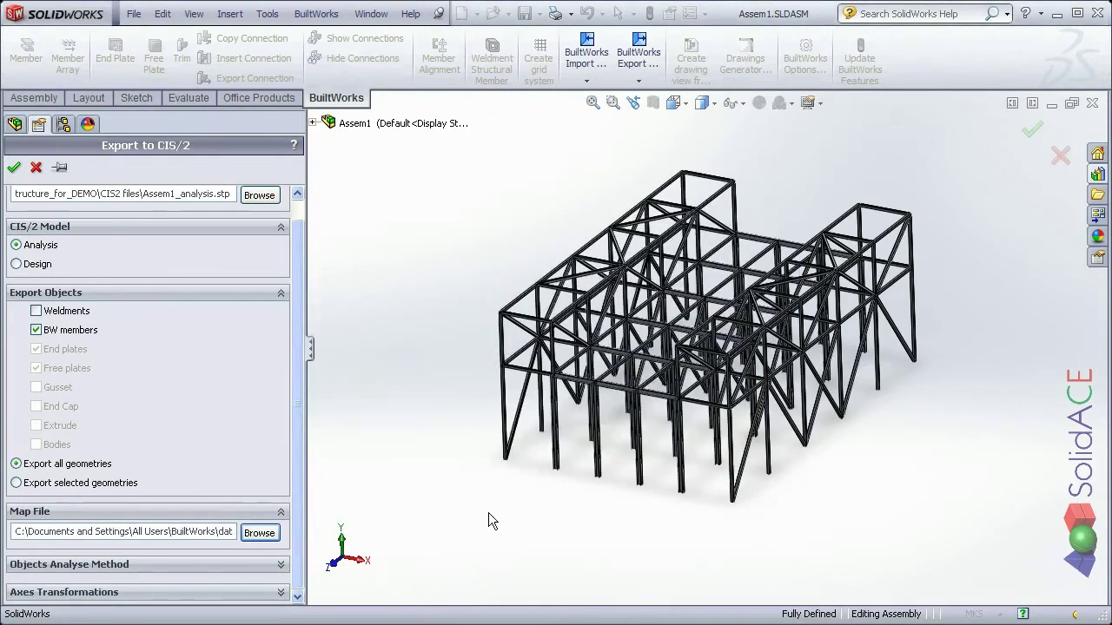
{"action": "left_click", "coordinate": [13, 167]}
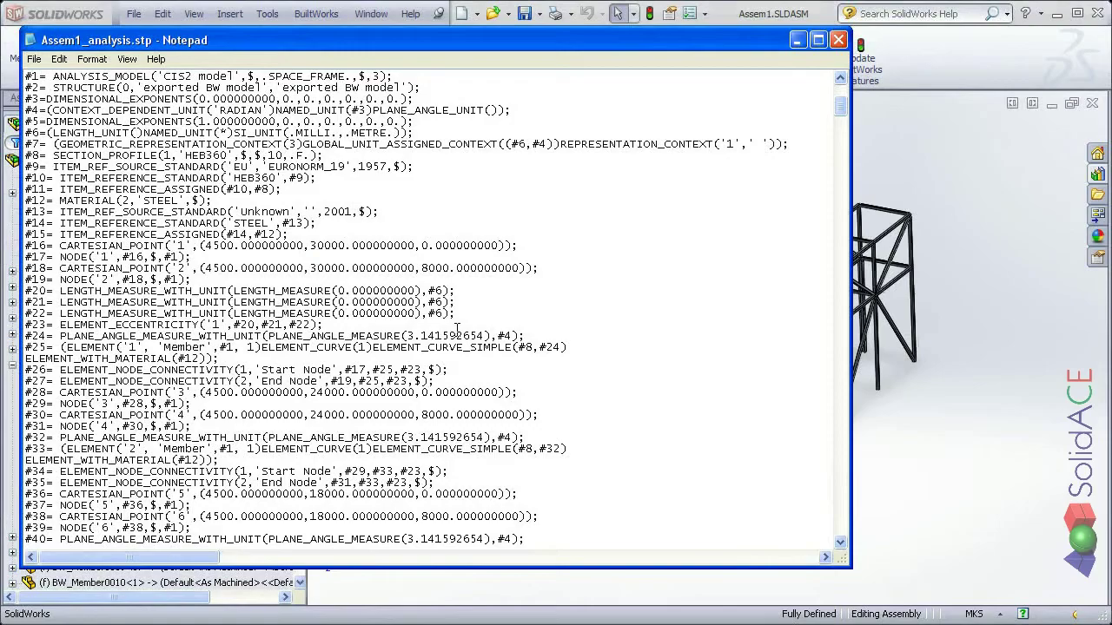
Look through the nodes, members and HEB360 profiles in Assem1_analysis.stp, then close Notepad
{"action": "scroll", "coordinate": [456, 328], "scroll_direction": "up", "scroll_amount": 1}
{"action": "scroll", "coordinate": [456, 328], "scroll_direction": "down", "scroll_amount": 7}
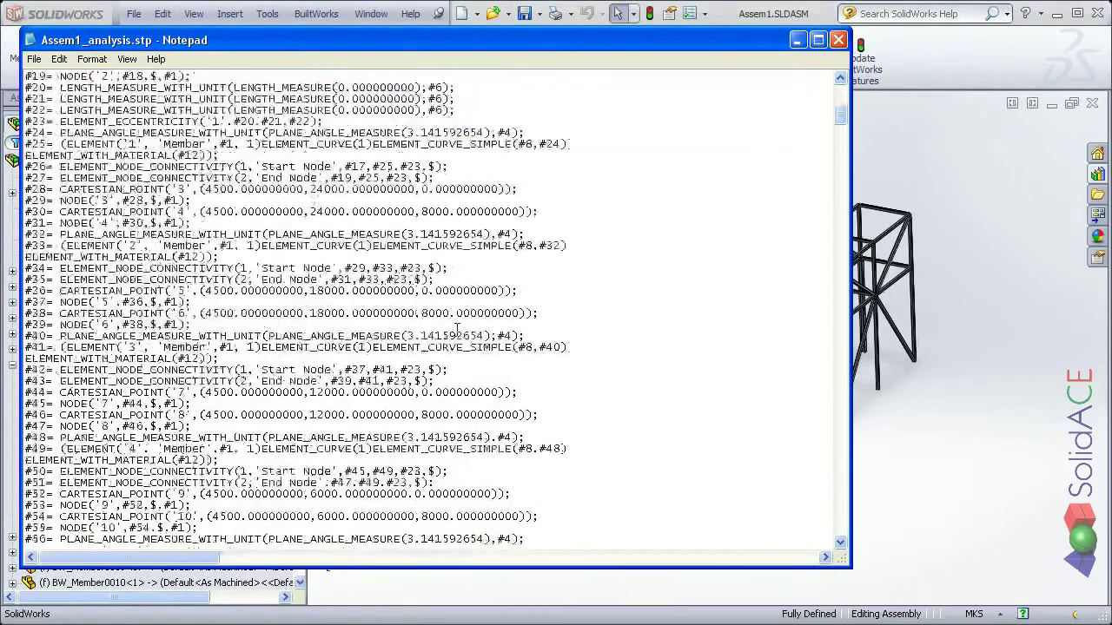
{"action": "scroll", "coordinate": [456, 328], "scroll_direction": "down", "scroll_amount": 3}
{"action": "scroll", "coordinate": [456, 328], "scroll_direction": "down", "scroll_amount": 10}
{"action": "scroll", "coordinate": [456, 330], "scroll_direction": "down", "scroll_amount": 7}
{"action": "scroll", "coordinate": [456, 330], "scroll_direction": "down", "scroll_amount": 20}
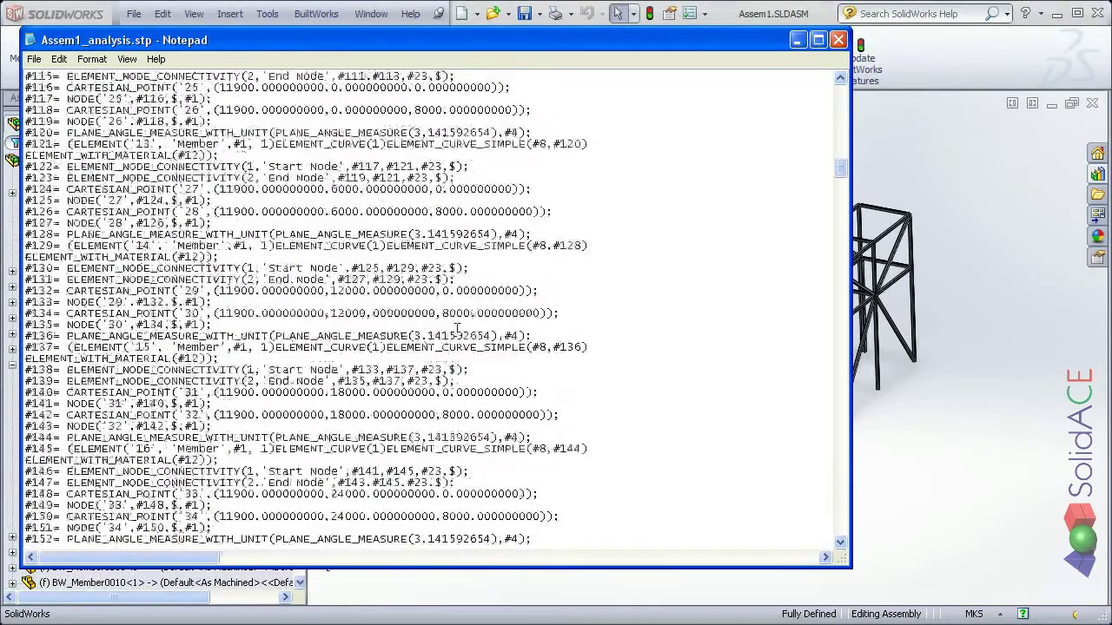
{"action": "left_click", "coordinate": [838, 40]}
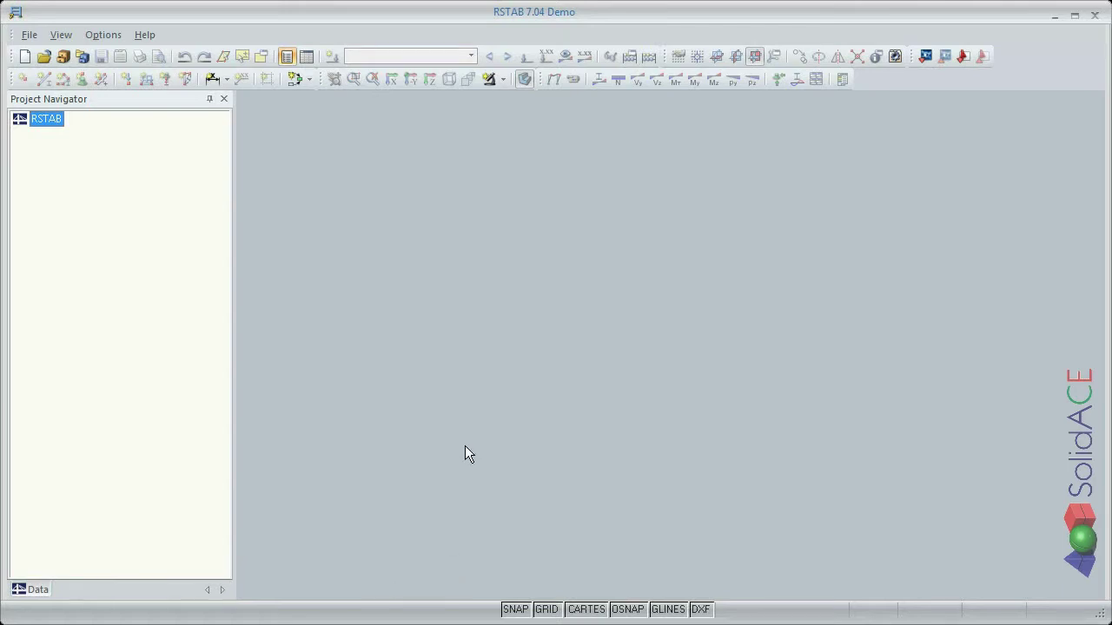
Import Assem1_analysis.stp into RSTAB as a CIS/2 CIMsteel Integration Standard file
{"action": "left_click", "coordinate": [31, 35]}
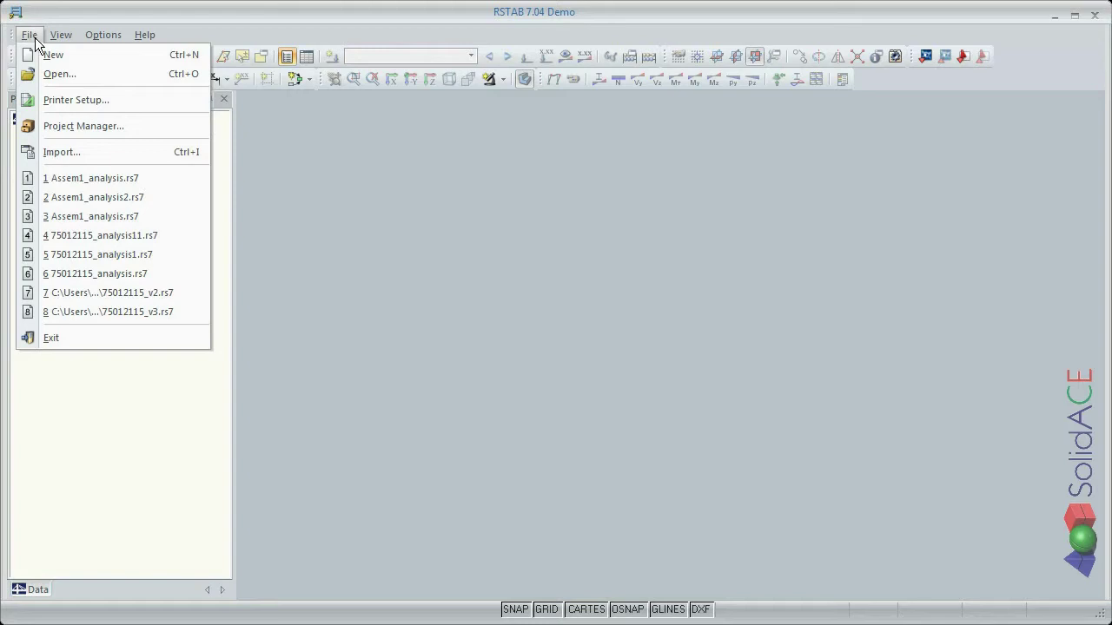
{"action": "left_click", "coordinate": [88, 153]}
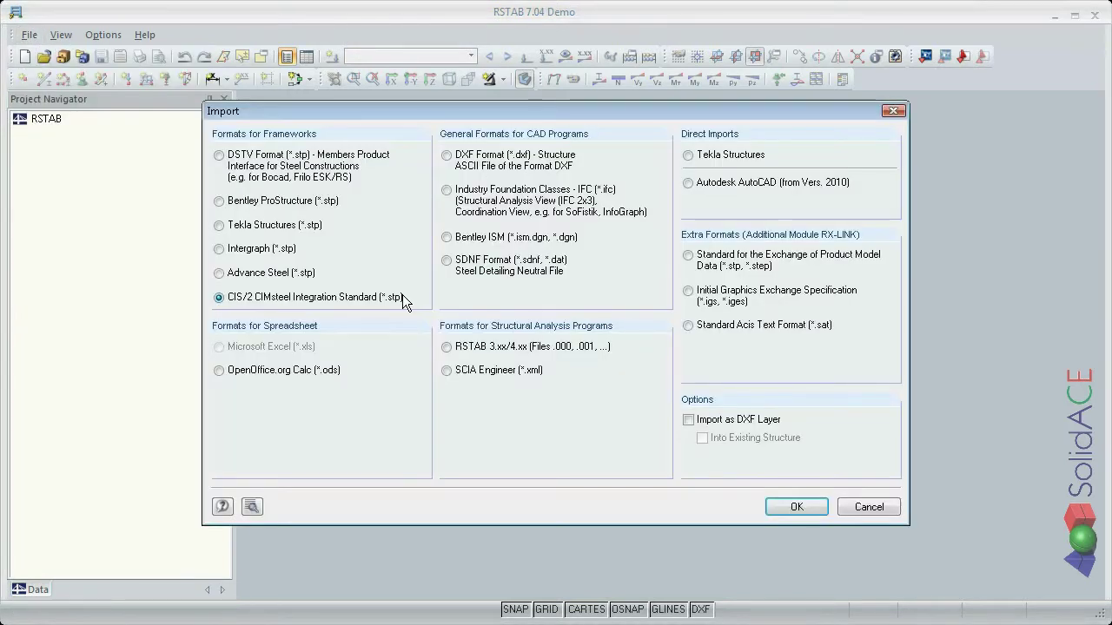
{"action": "left_click", "coordinate": [791, 510]}
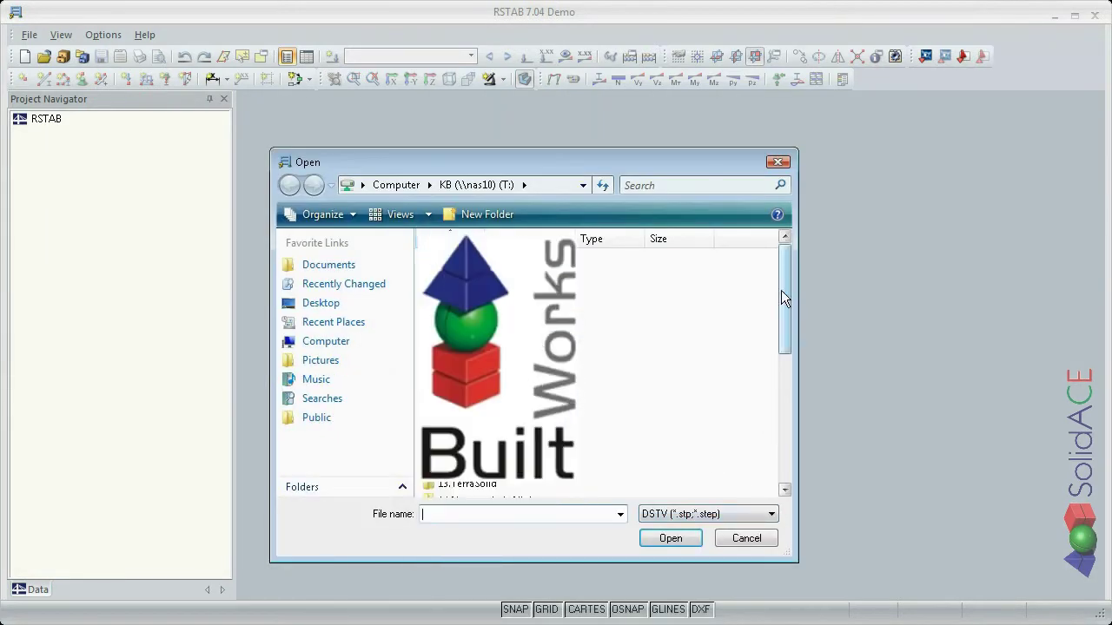
{"action": "left_click_drag", "start_coordinate": [781, 290], "coordinate": [781, 474]}
{"action": "left_click", "coordinate": [514, 491]}
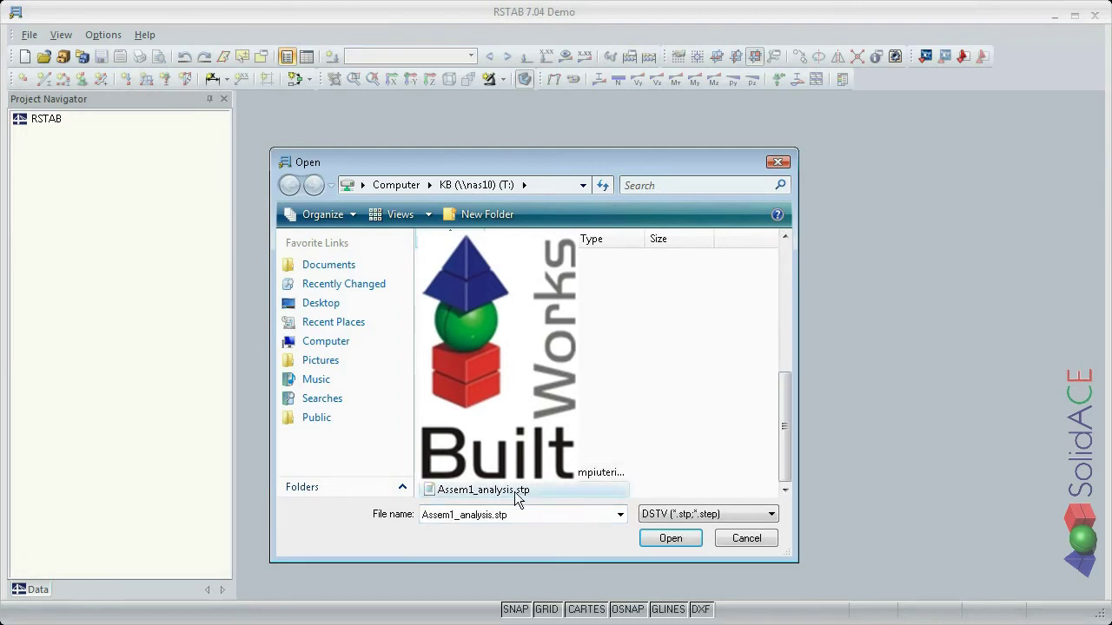
{"action": "left_click", "coordinate": [674, 542]}
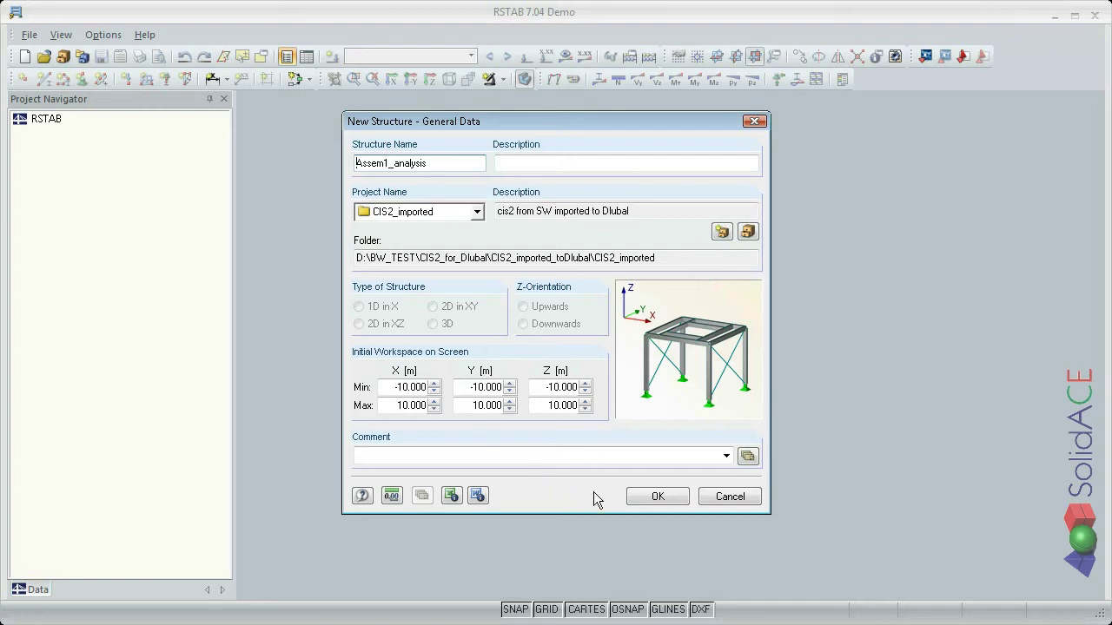
Accept structure Assem1_analysis in project CIS2_imported, overwriting the existing structure
{"action": "left_click", "coordinate": [618, 472]}
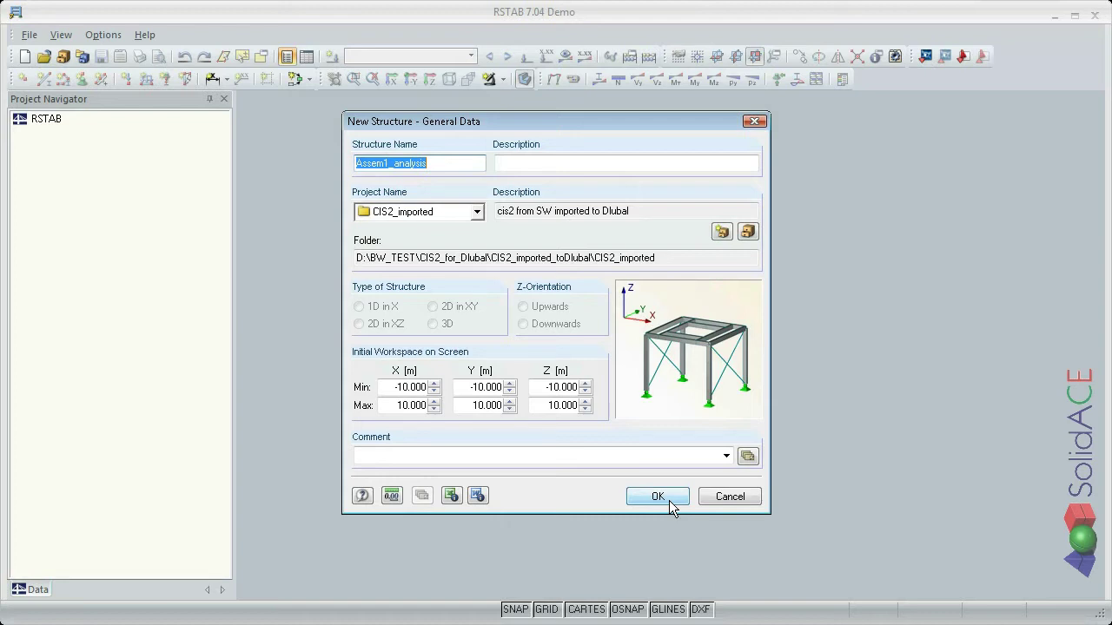
{"action": "left_click", "coordinate": [669, 501]}
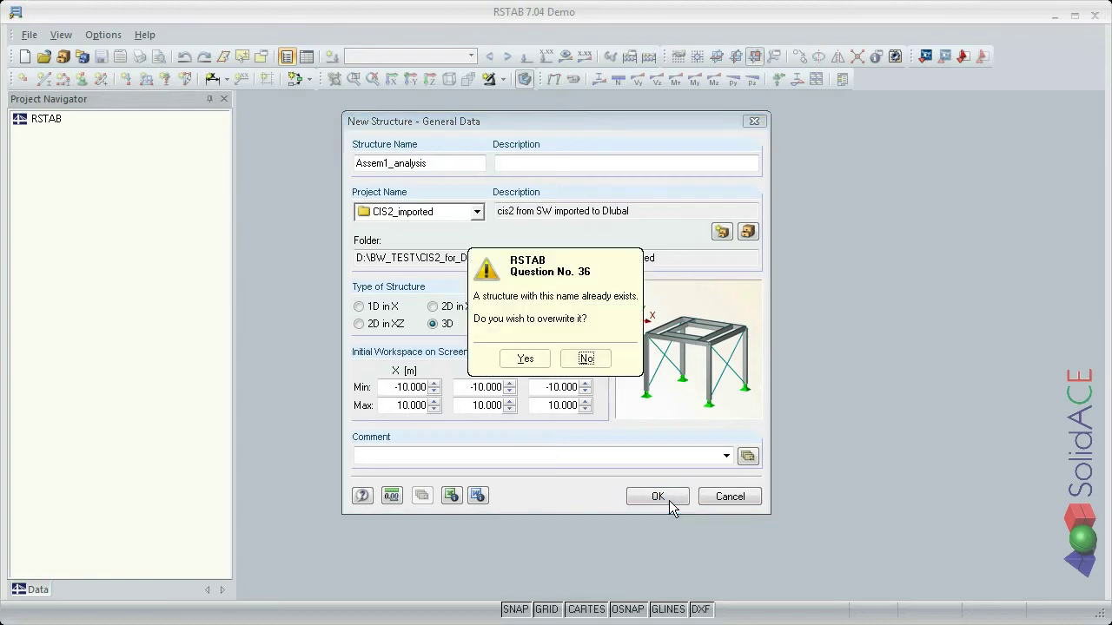
{"action": "left_click", "coordinate": [524, 358]}
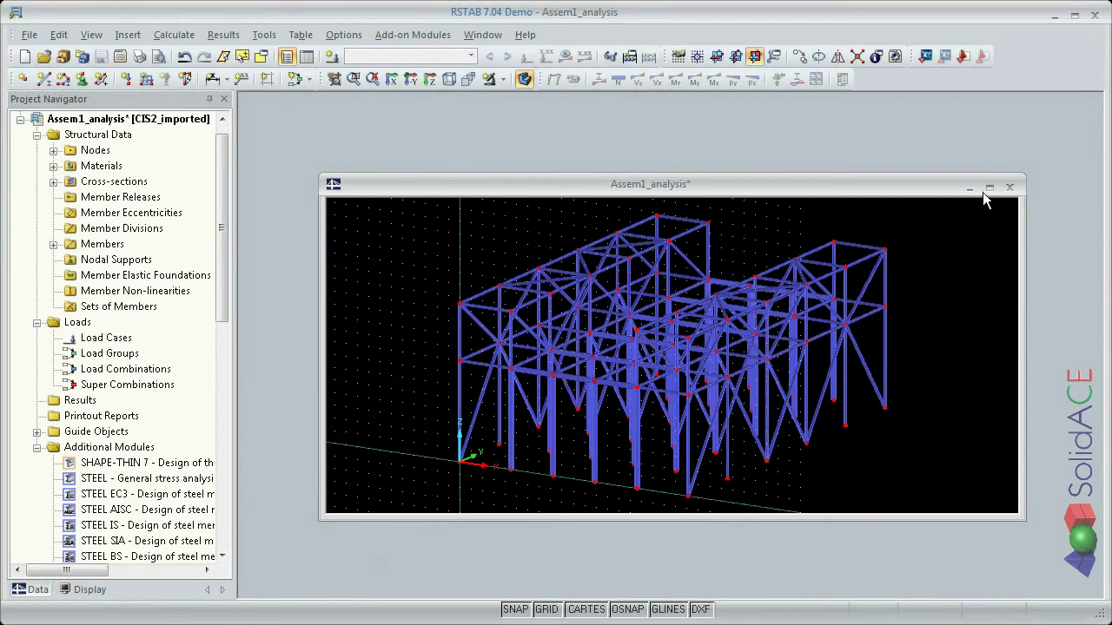
Maximize the model window and rotate and zoom the imported 3D frame
{"action": "left_click", "coordinate": [989, 186]}
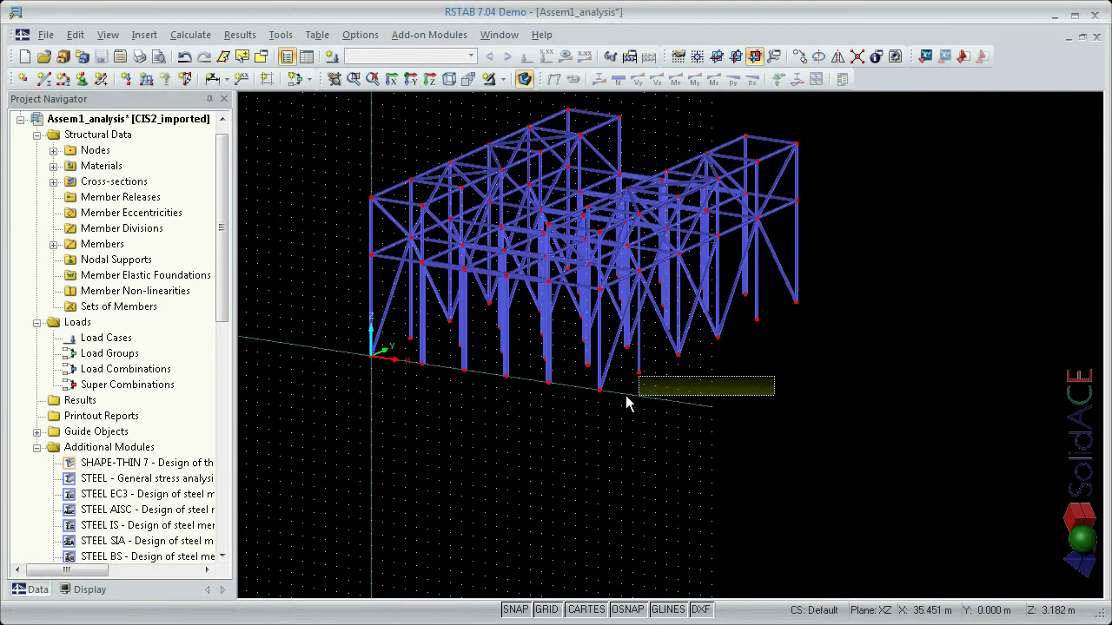
{"action": "middle_click_drag", "start_coordinate": [762, 408], "coordinate": [387, 411], "text": "ctrl"}
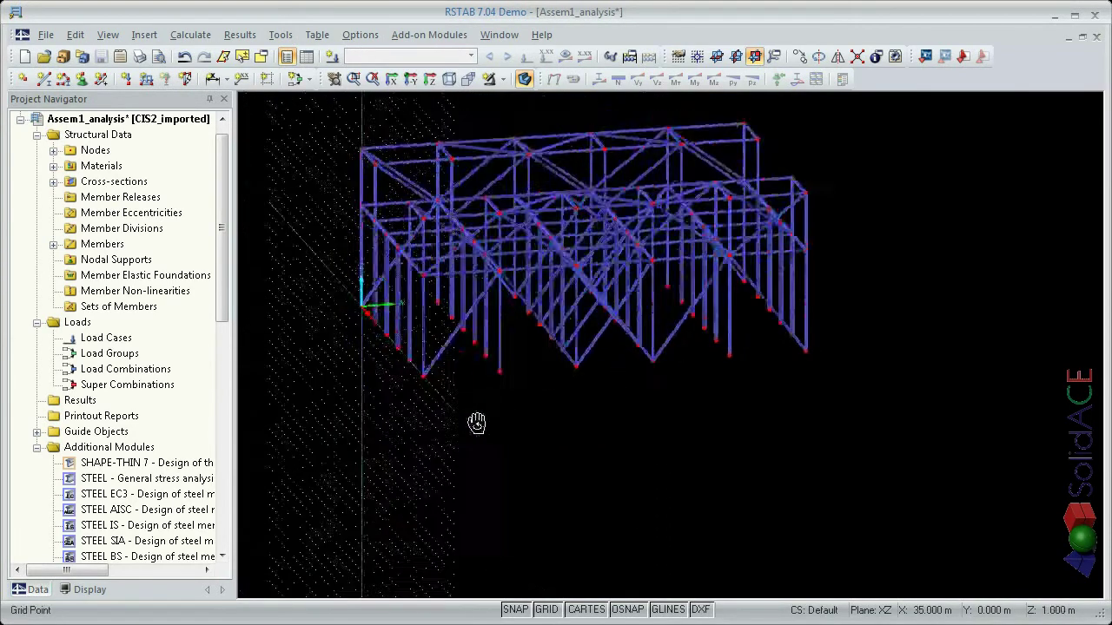
{"action": "mouse_move", "coordinate": [709, 411]}
{"action": "middle_mouse_down", "text": "ctrl"}
{"action": "mouse_move", "coordinate": [482, 431]}
{"action": "mouse_move", "coordinate": [318, 414]}
{"action": "middle_mouse_up", "text": "ctrl"}
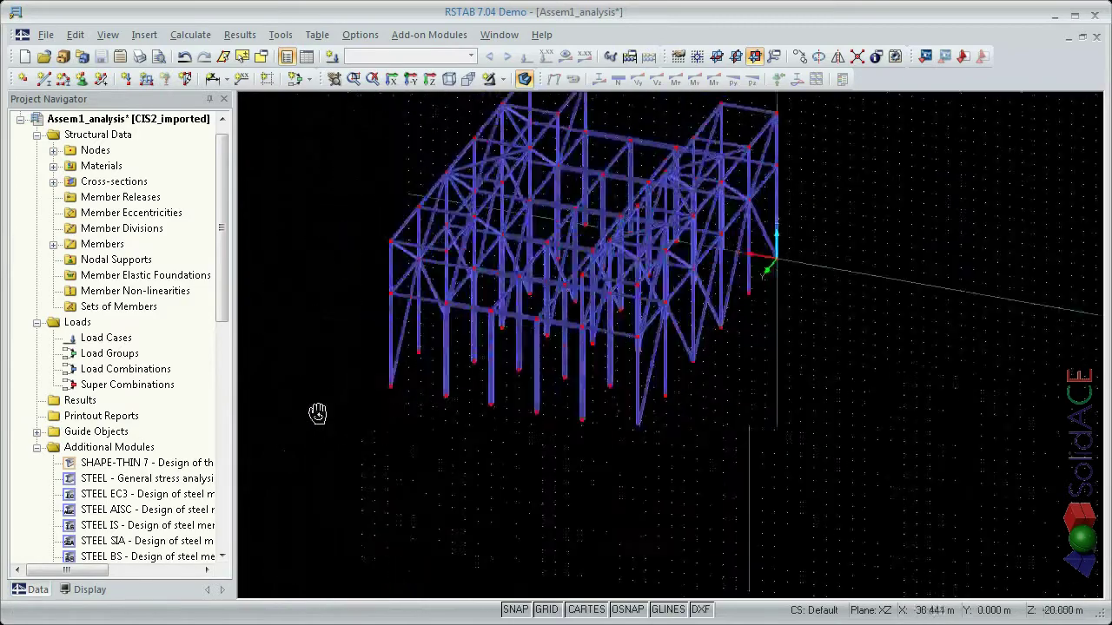
{"action": "scroll", "coordinate": [409, 251], "scroll_direction": "up", "scroll_amount": 5}
{"action": "scroll", "coordinate": [408, 251], "scroll_direction": "down", "scroll_amount": 3}
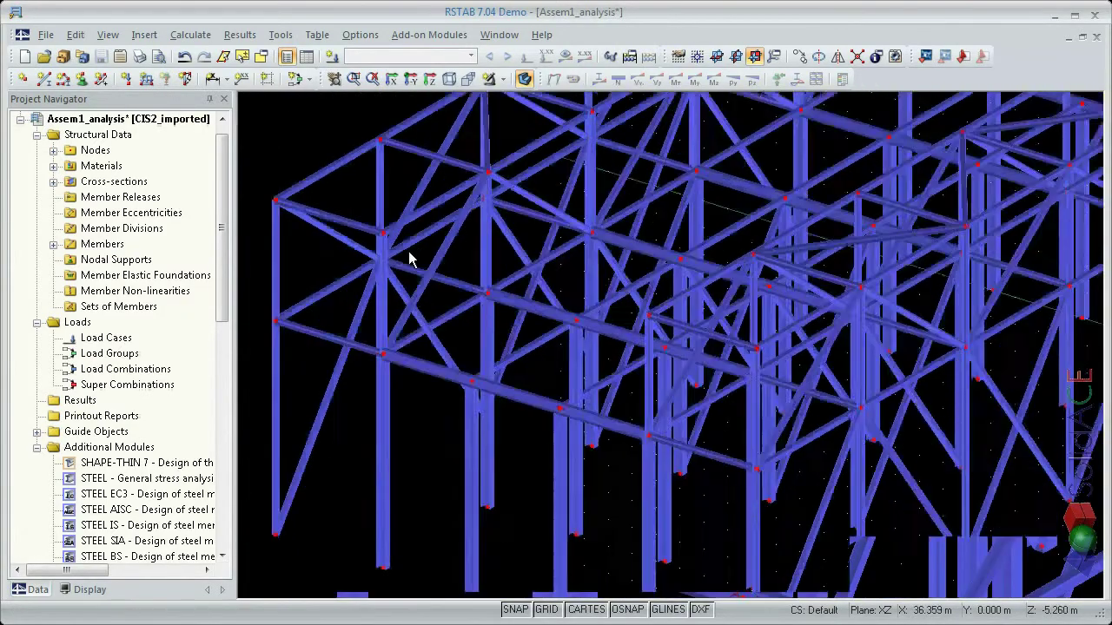
{"action": "scroll", "coordinate": [408, 251], "scroll_direction": "down", "scroll_amount": 2}
{"action": "scroll", "coordinate": [405, 251], "scroll_direction": "up", "scroll_amount": 4}
{"action": "scroll", "coordinate": [390, 254], "scroll_direction": "up", "scroll_amount": 3}
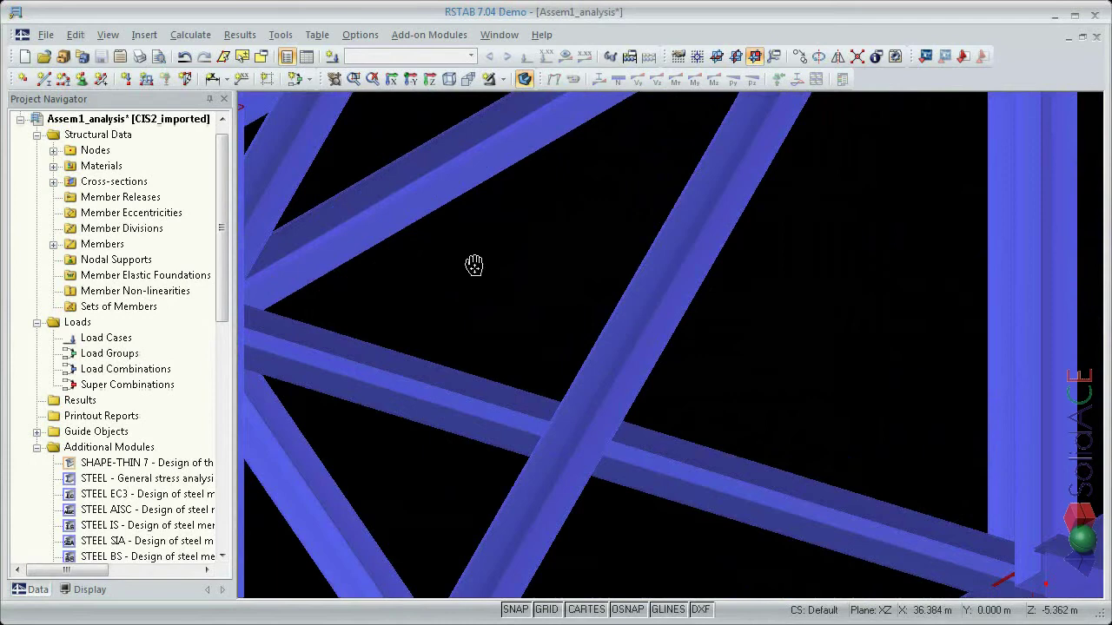
Rotate around a central column and open member 52, a QRO 200x8 beam from node 79 to 68
{"action": "mouse_move", "coordinate": [472, 266]}
{"action": "middle_mouse_down", "text": "ctrl"}
{"action": "mouse_move", "coordinate": [739, 258]}
{"action": "mouse_move", "coordinate": [930, 280]}
{"action": "middle_mouse_up", "text": "ctrl"}
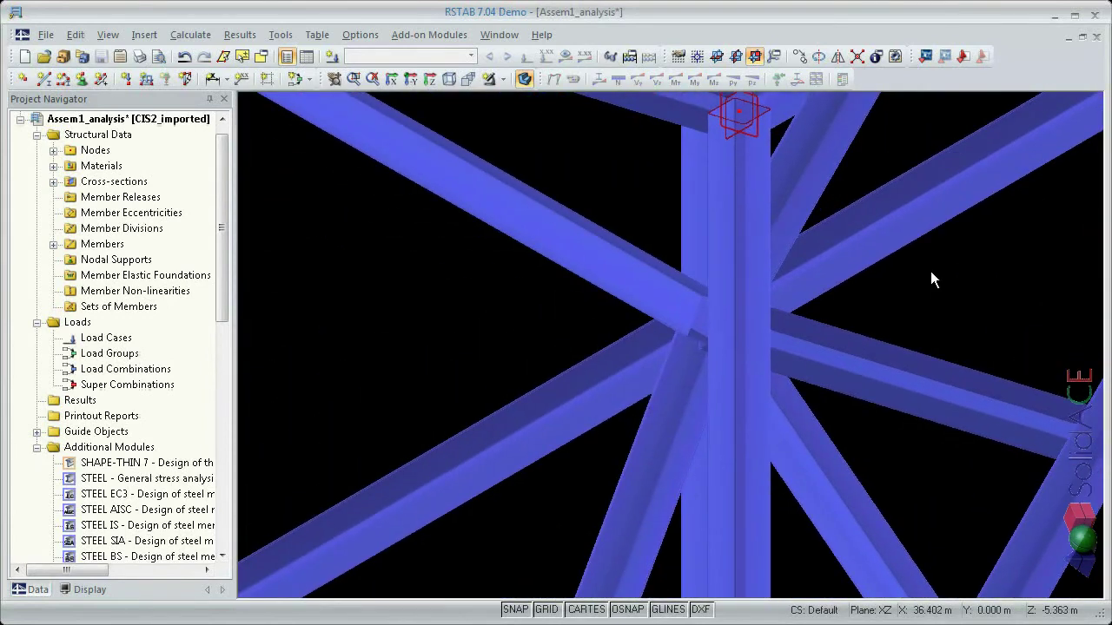
{"action": "scroll", "coordinate": [931, 272], "scroll_direction": "down", "scroll_amount": 2}
{"action": "scroll", "coordinate": [930, 273], "scroll_direction": "down", "scroll_amount": 2}
{"action": "scroll", "coordinate": [921, 274], "scroll_direction": "down", "scroll_amount": 1}
{"action": "scroll", "coordinate": [910, 277], "scroll_direction": "down", "scroll_amount": 2}
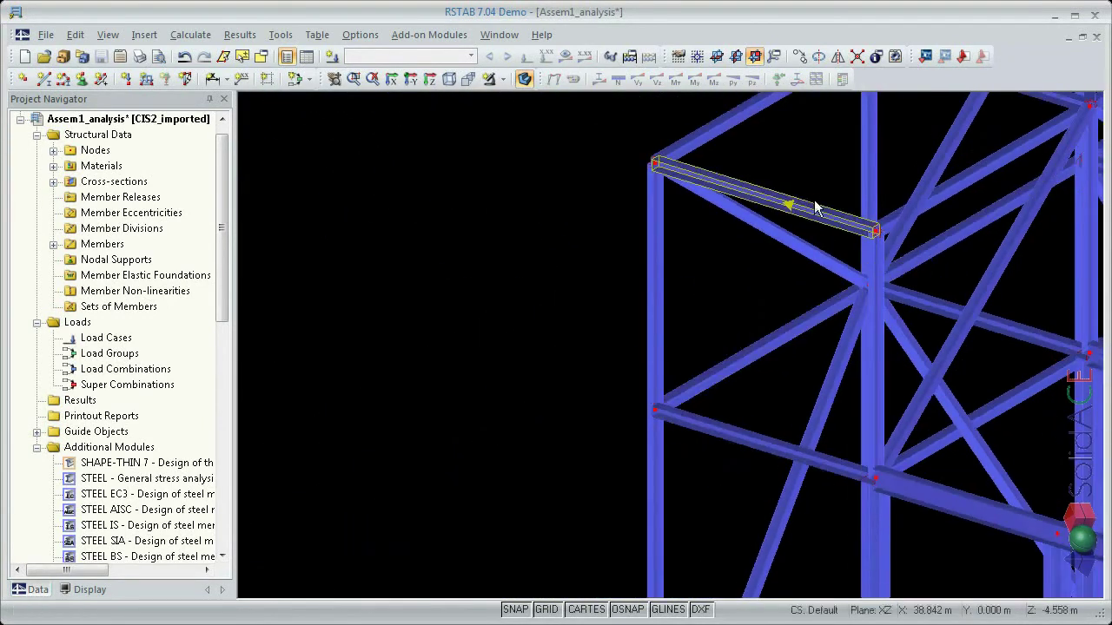
{"action": "double_click", "coordinate": [813, 213]}
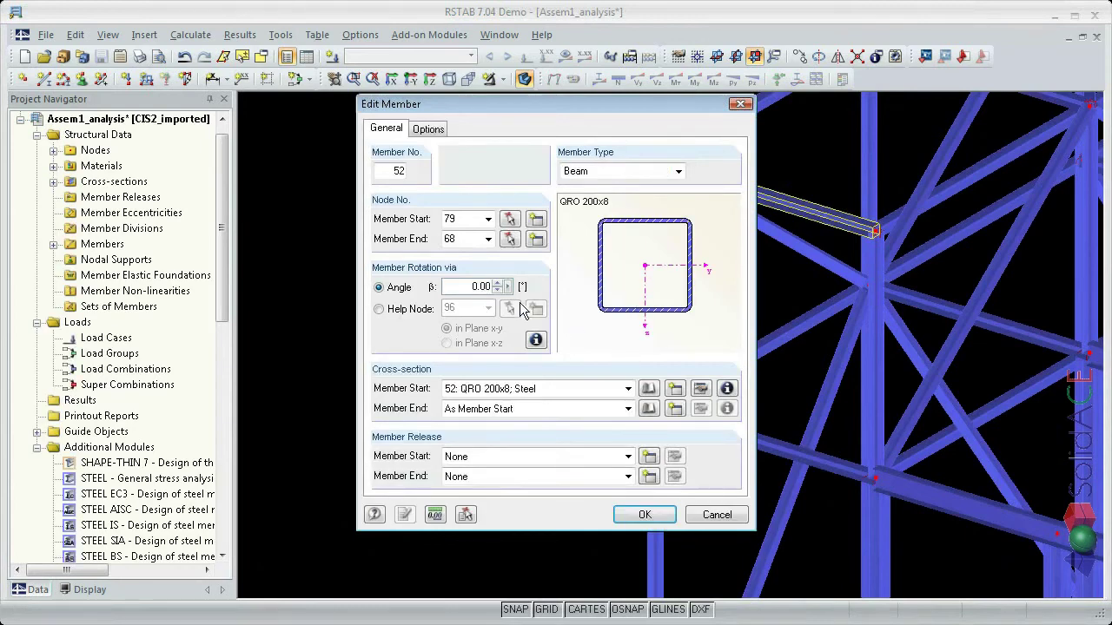
Check member 52's QRO 200x8 cross-section list, cancel unchanged, and view the whole frame
{"action": "left_click", "coordinate": [560, 389]}
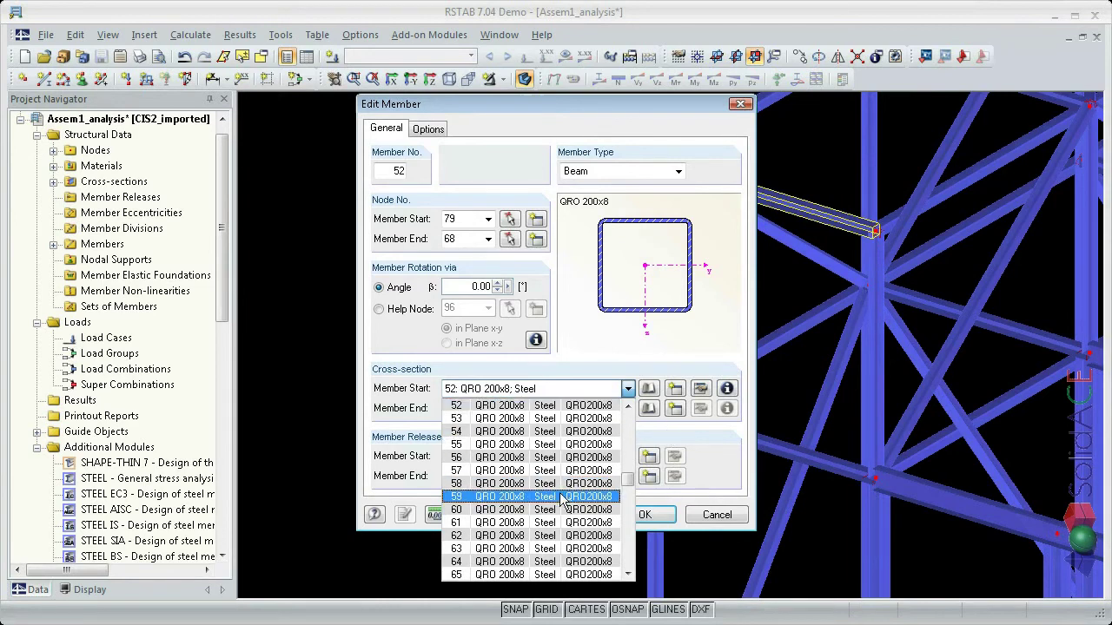
{"action": "left_click", "coordinate": [713, 515]}
{"action": "scroll", "coordinate": [713, 512], "scroll_direction": "down", "scroll_amount": 5}
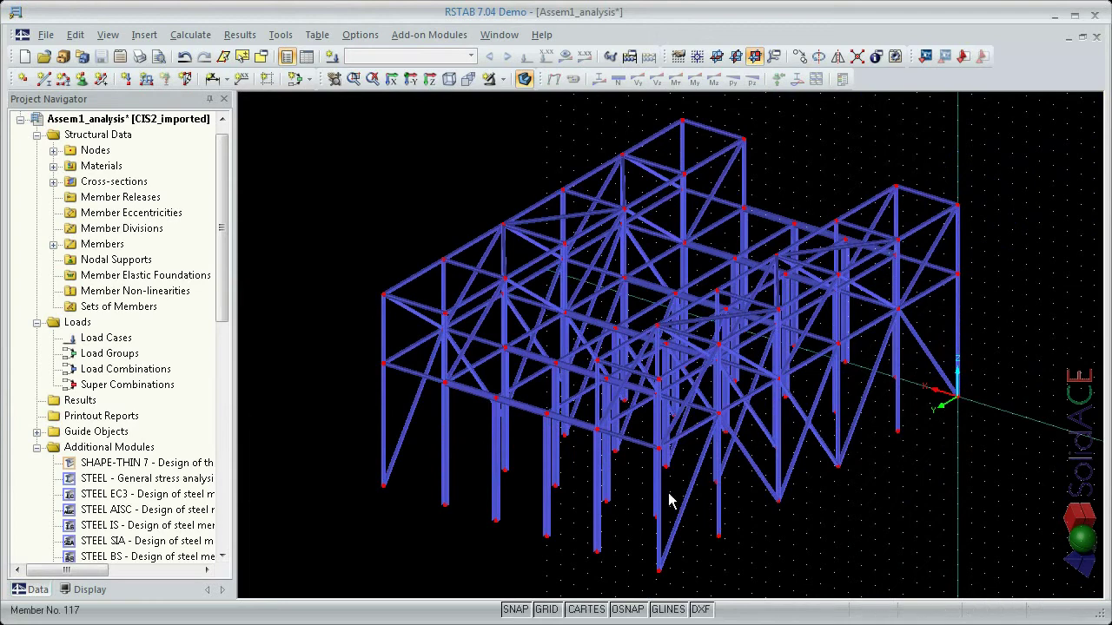
{"action": "mouse_move", "coordinate": [788, 484]}
{"action": "middle_mouse_down", "text": "ctrl"}
{"action": "mouse_move", "coordinate": [671, 478]}
{"action": "mouse_move", "coordinate": [651, 460]}
{"action": "middle_mouse_up", "text": "ctrl"}
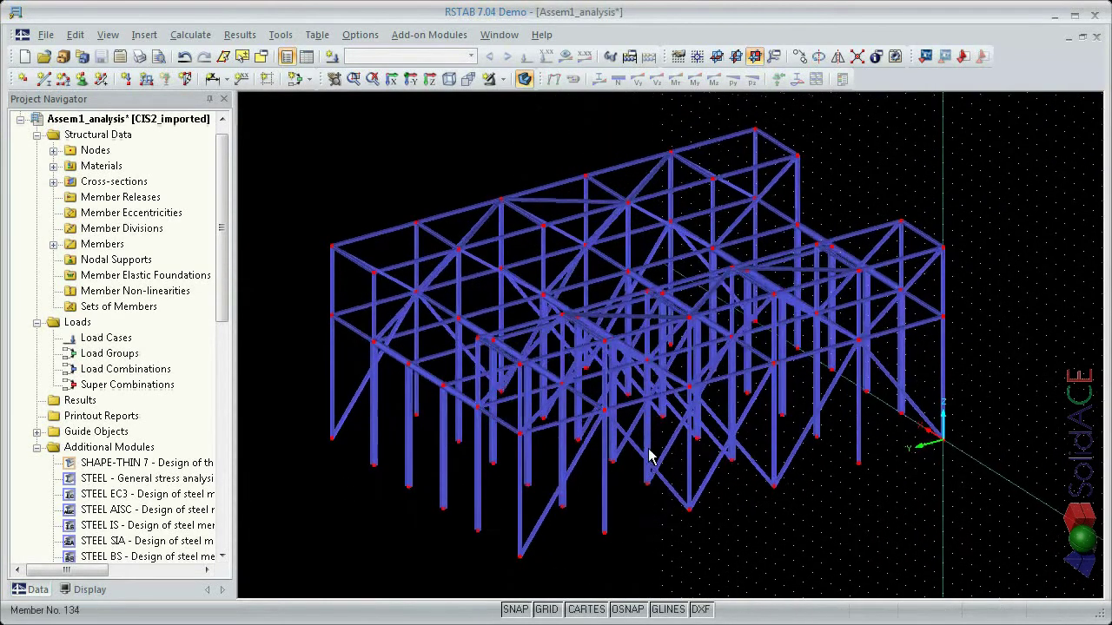